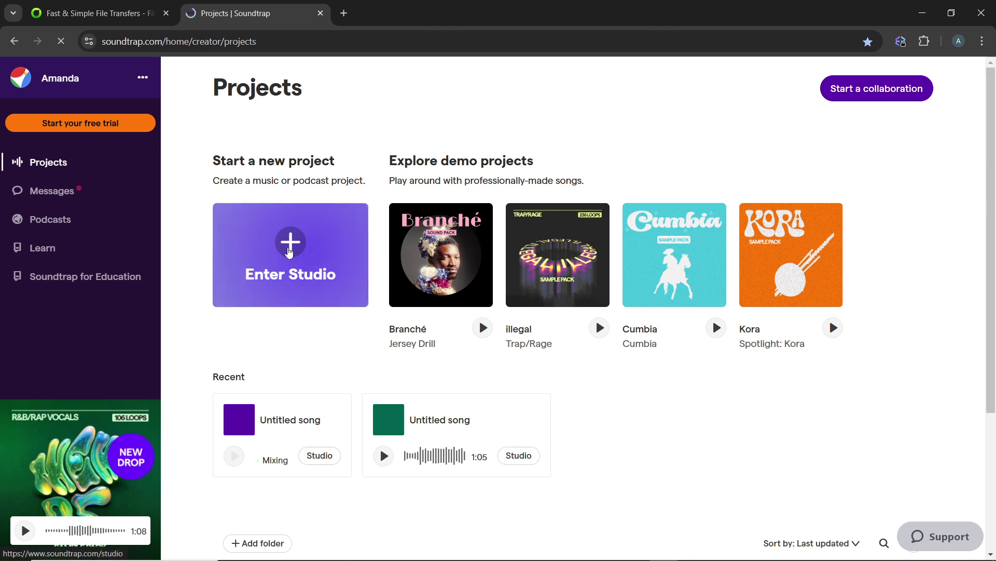
Scroll down the Projects page while the new project loads in the studio.
scroll(289, 251, down, 1)
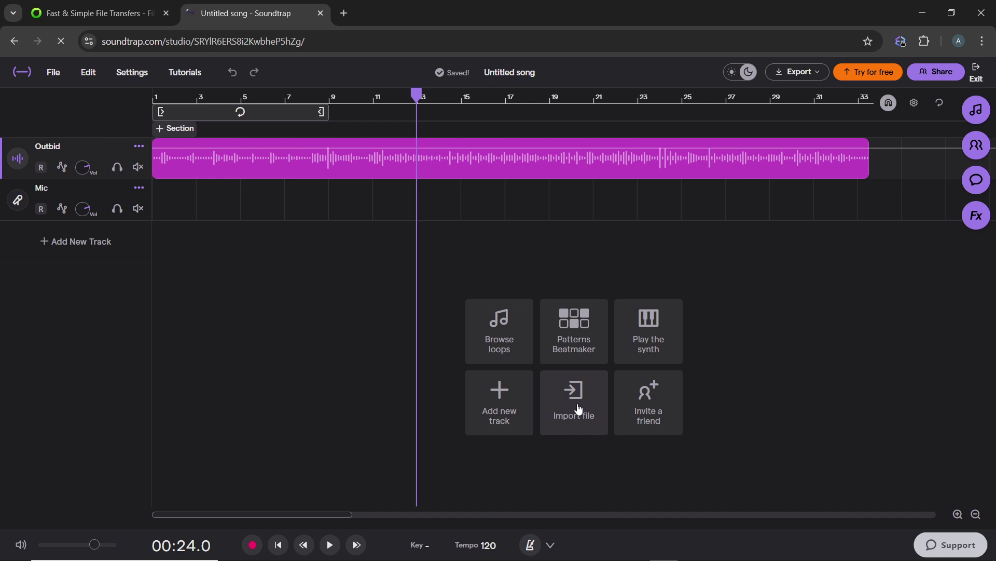
Preview the Add new track choices and dismiss them without adding a track.
click(497, 412)
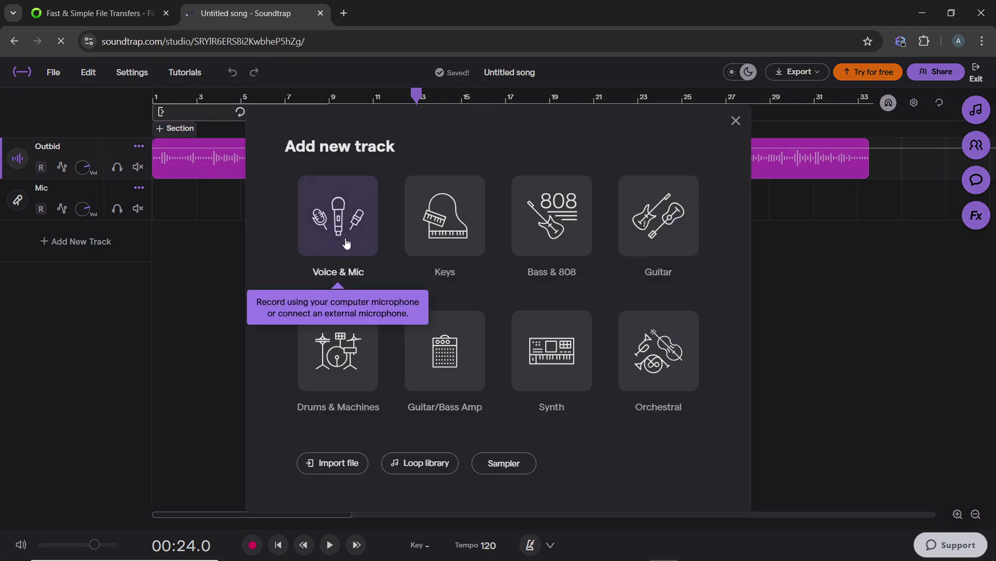
click(906, 303)
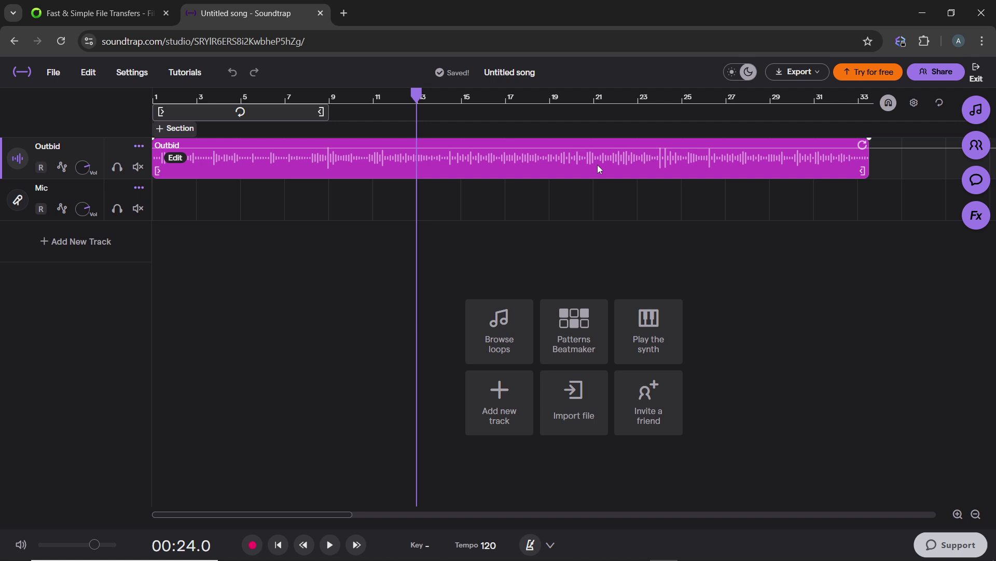
Bring up the Outbid clip's Voice - Clean effects chain via Edit > Effects.
click(399, 159)
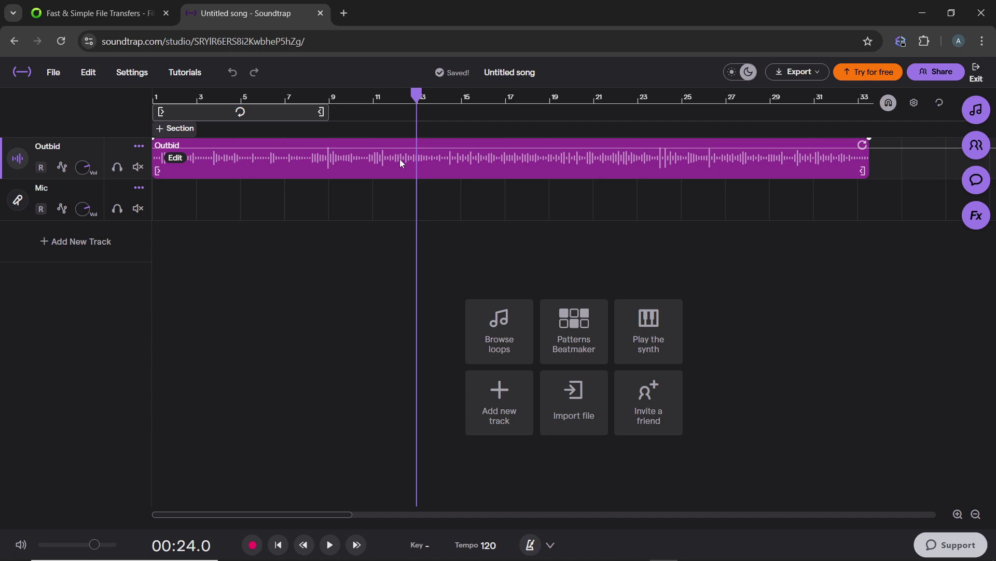
click(174, 157)
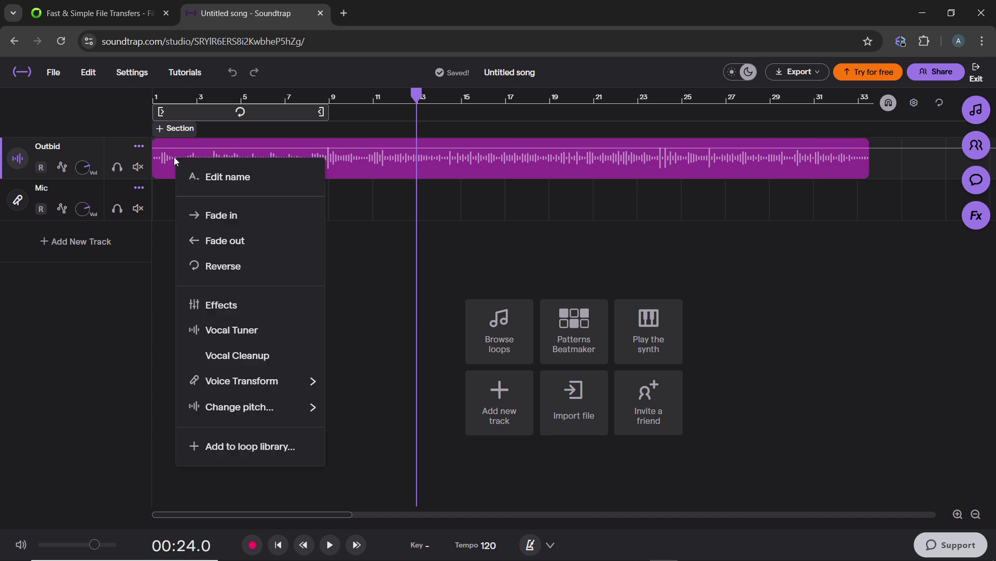
click(259, 311)
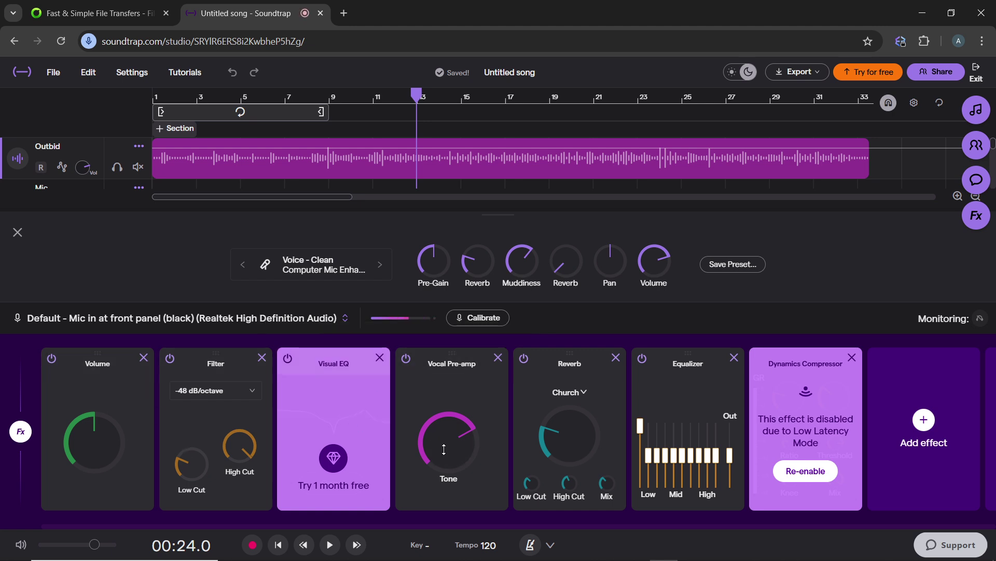
Delete the Visual EQ card, confirming removal, and the Dynamics Compressor card.
click(380, 359)
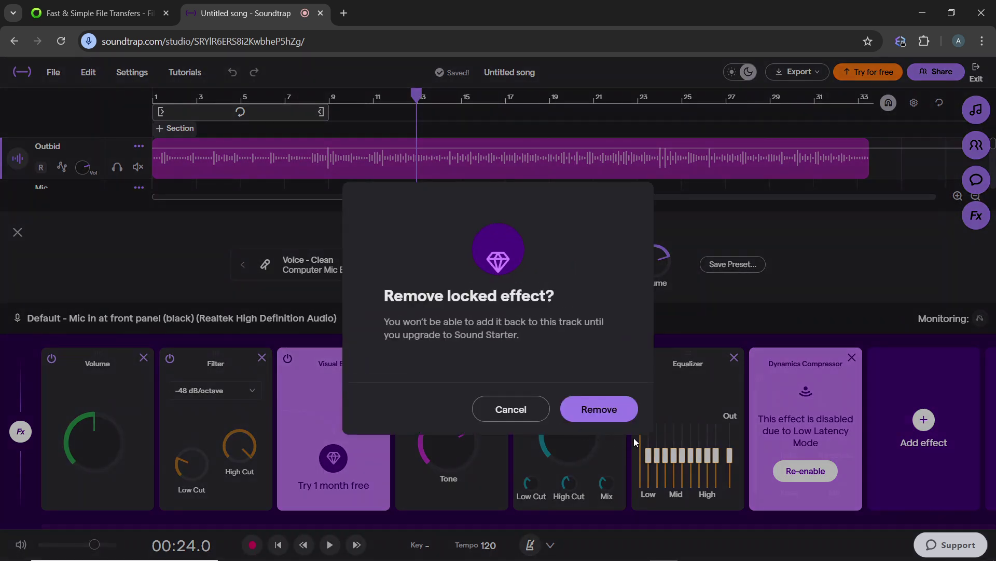
click(614, 420)
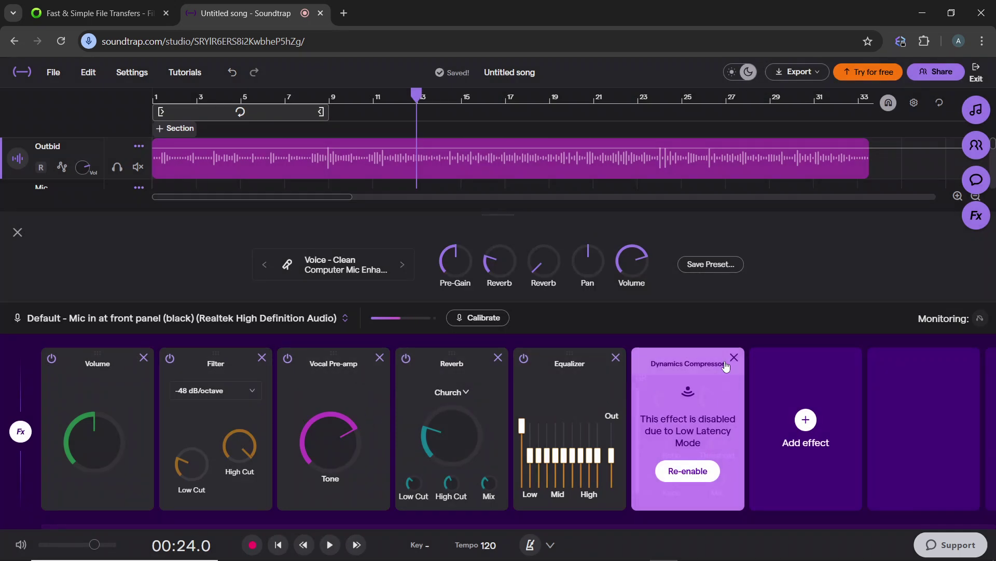
click(733, 357)
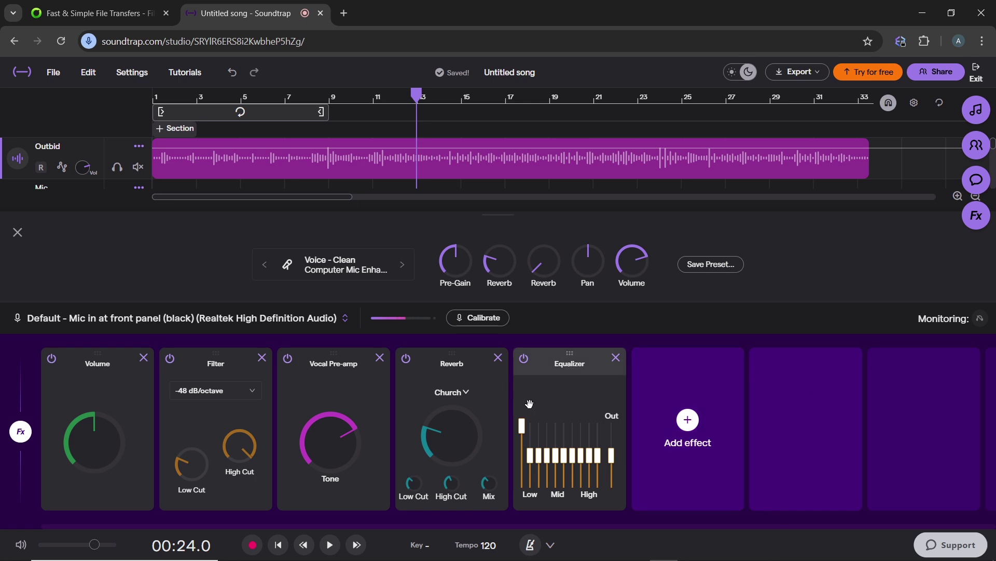
Show the effects library and pull the leftmost Equalizer band down.
click(688, 421)
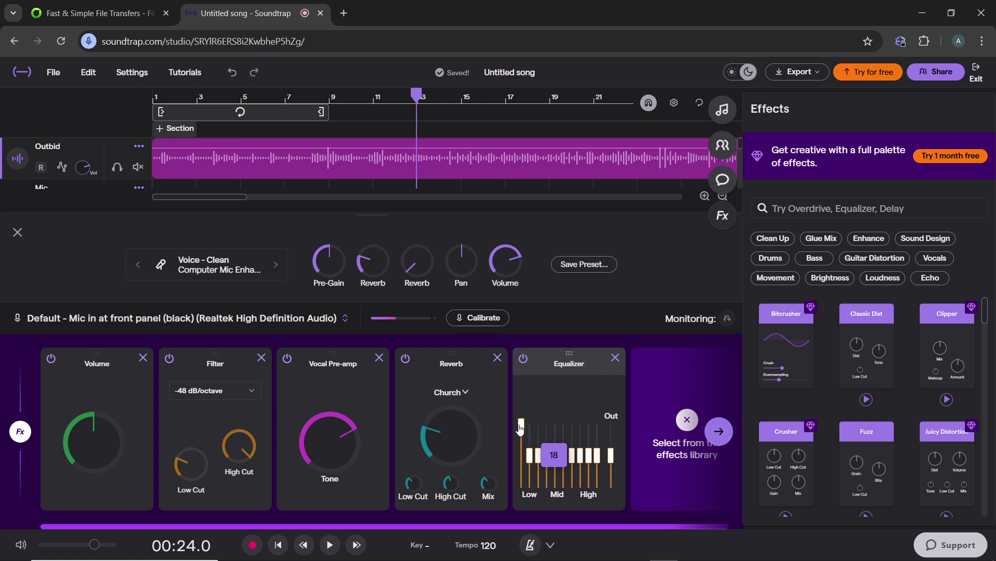
drag(522, 429, 522, 450)
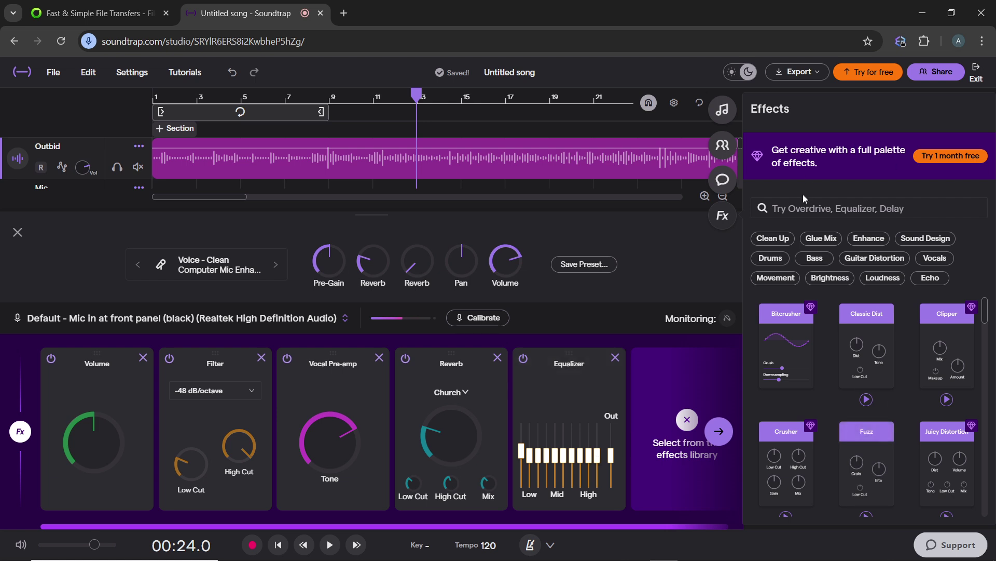
Search the effects library for 'vocal remover'.
text(v)
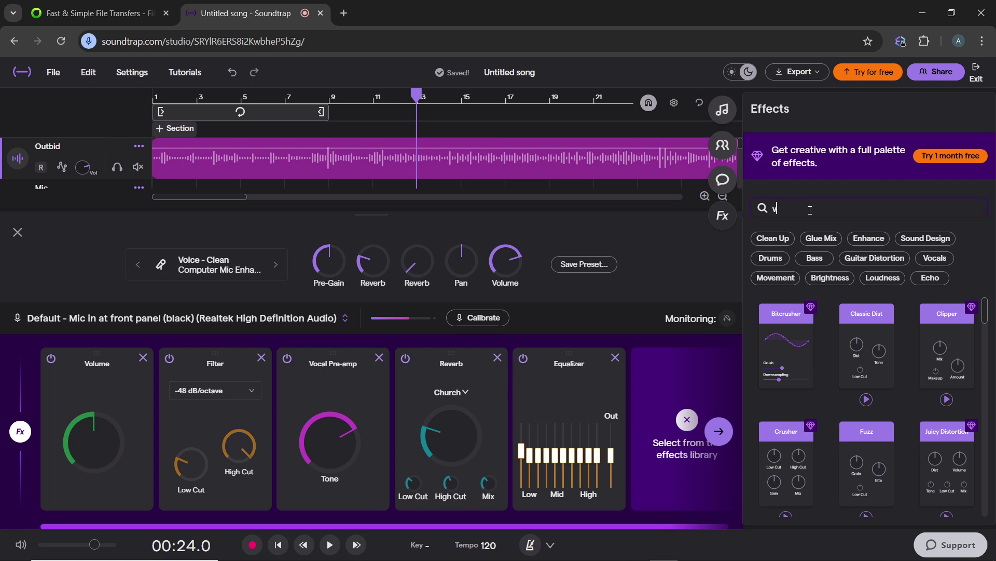
text(ocal re)
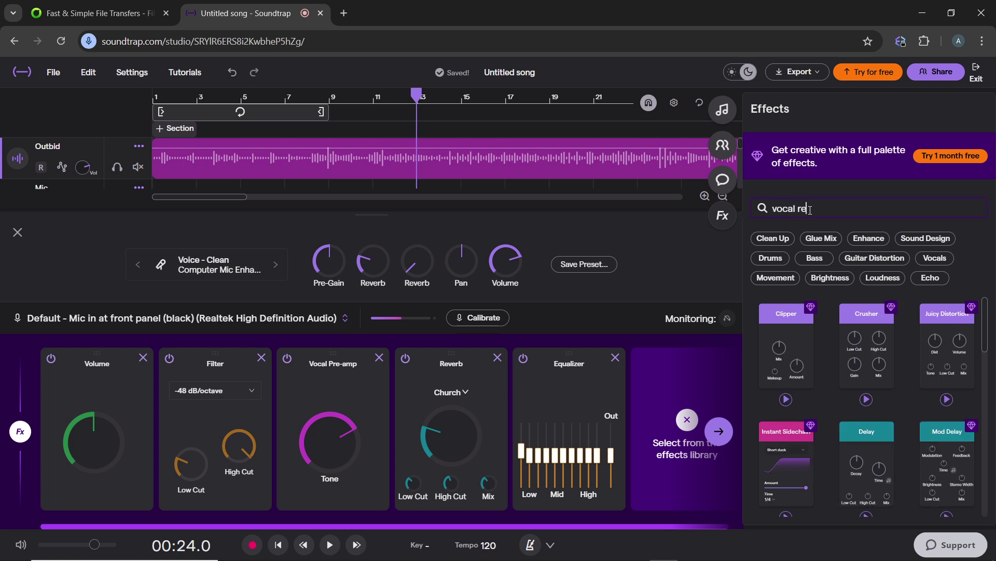
text(mover)
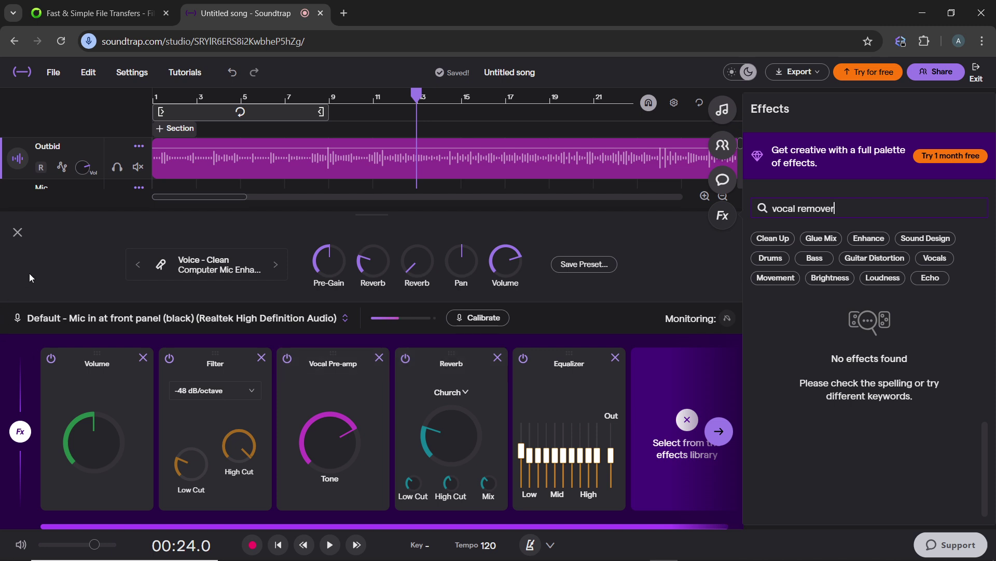
Close the effects panels and duplicate the Outbid track from its '...' menu.
click(18, 232)
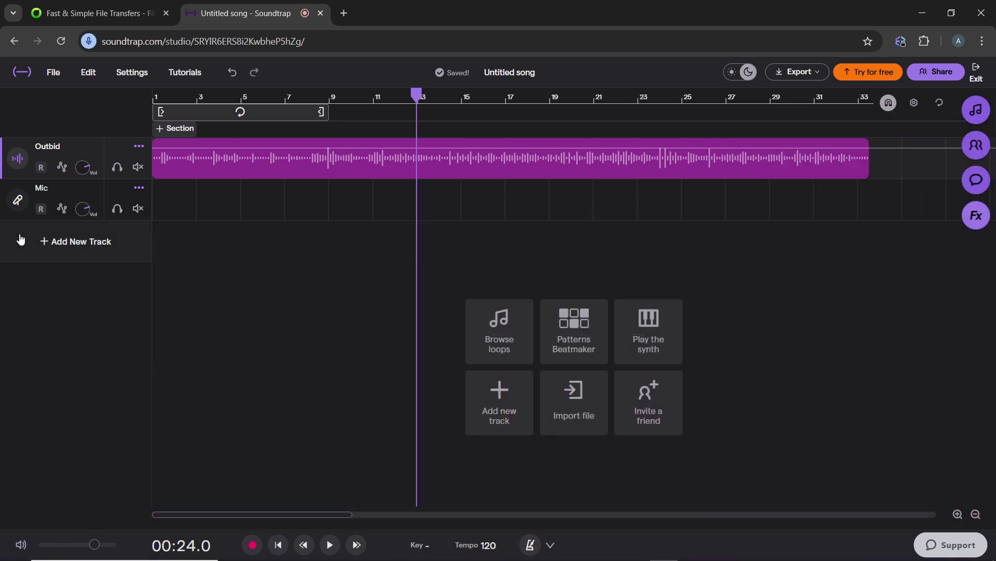
click(138, 146)
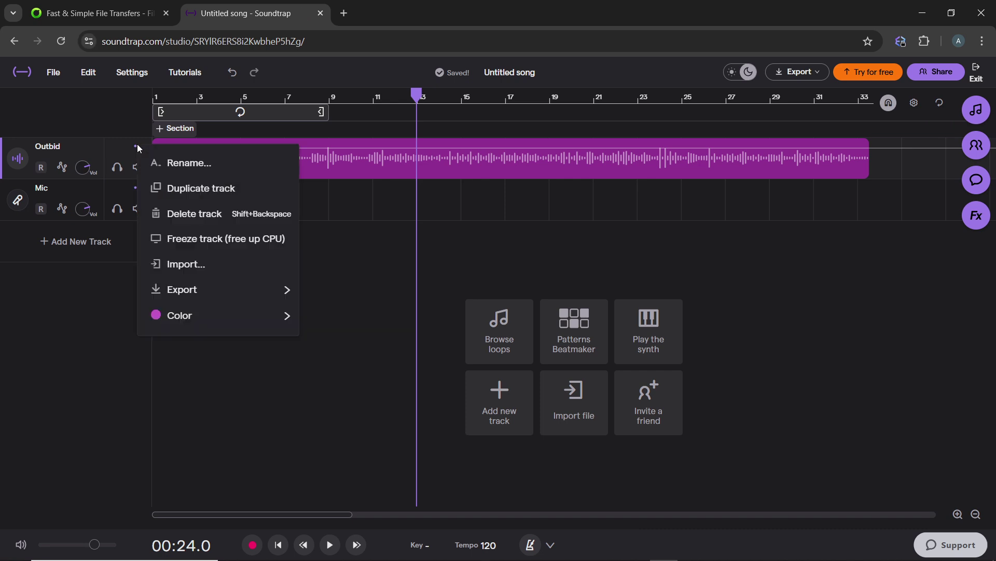
click(139, 147)
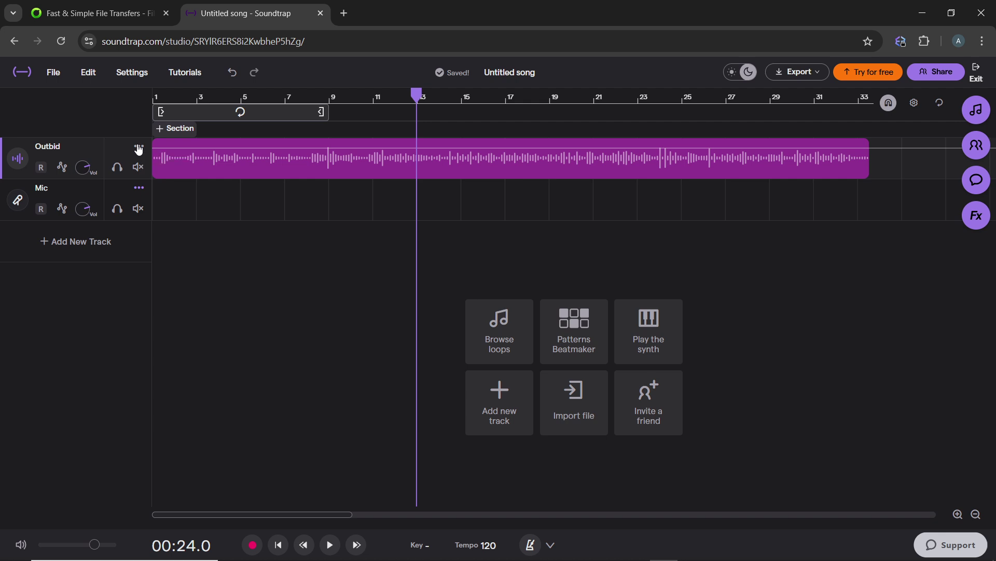
click(138, 148)
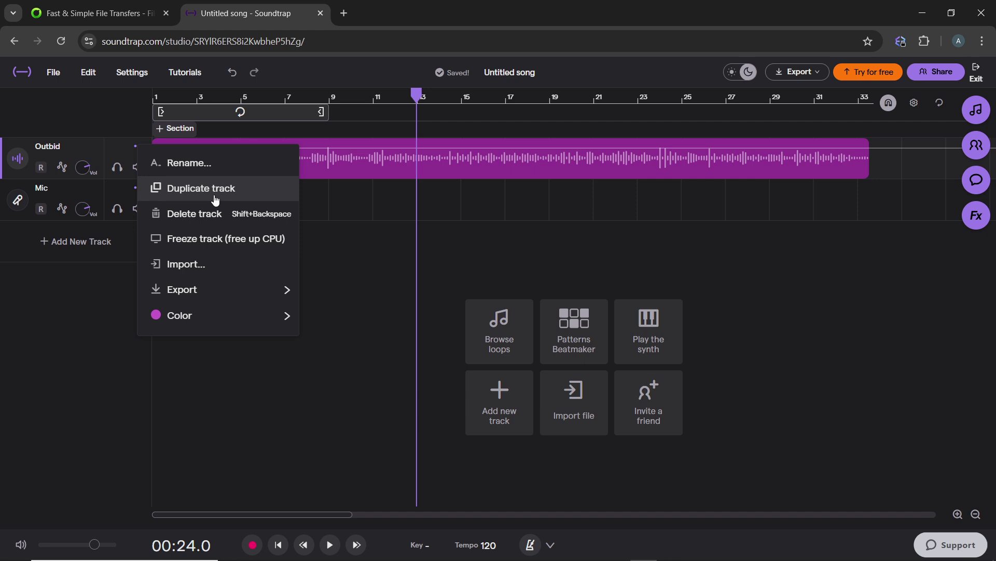
click(200, 188)
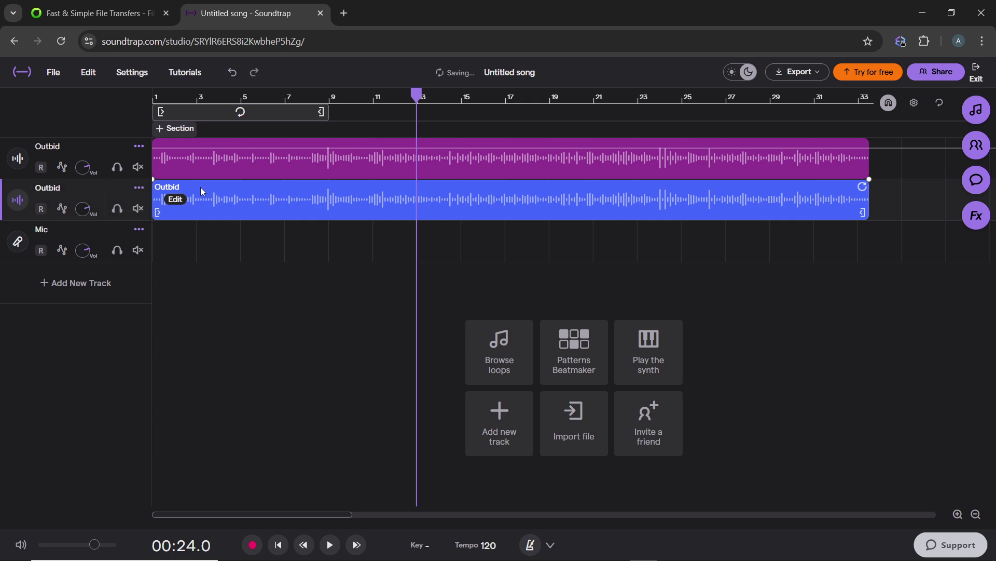
click(139, 189)
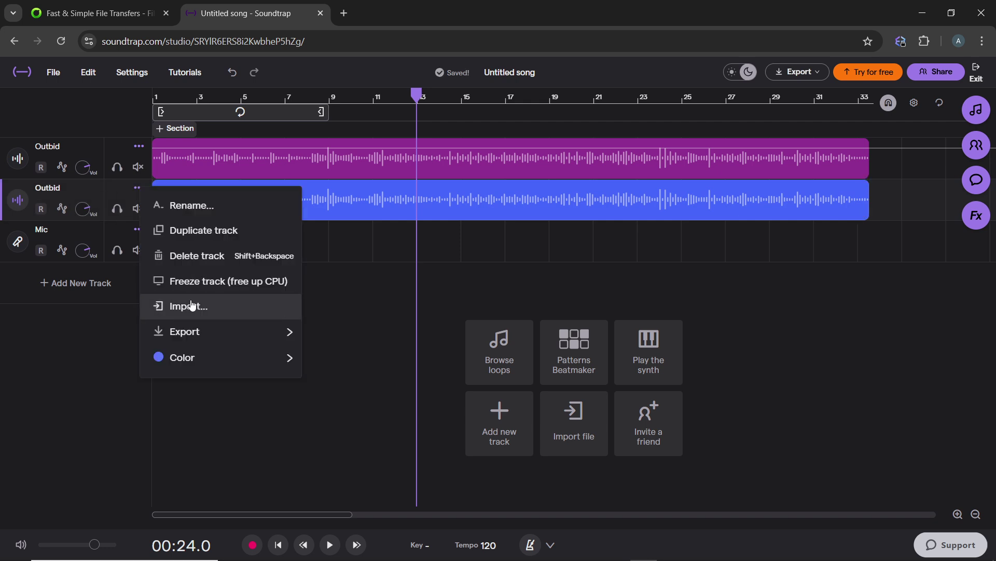
Show the effects rack and effects library for the duplicate blue Outbid clip.
click(407, 225)
click(212, 216)
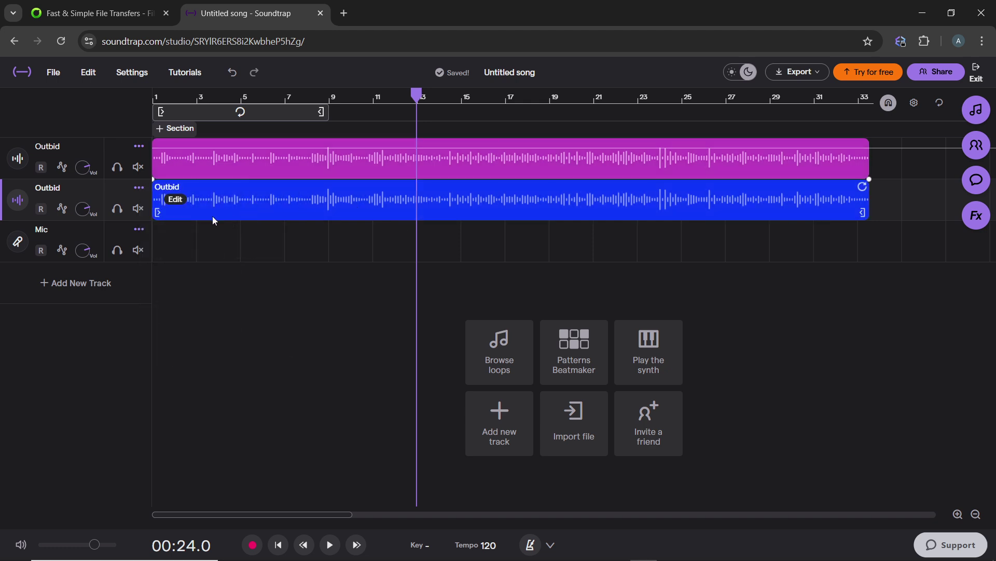
click(177, 200)
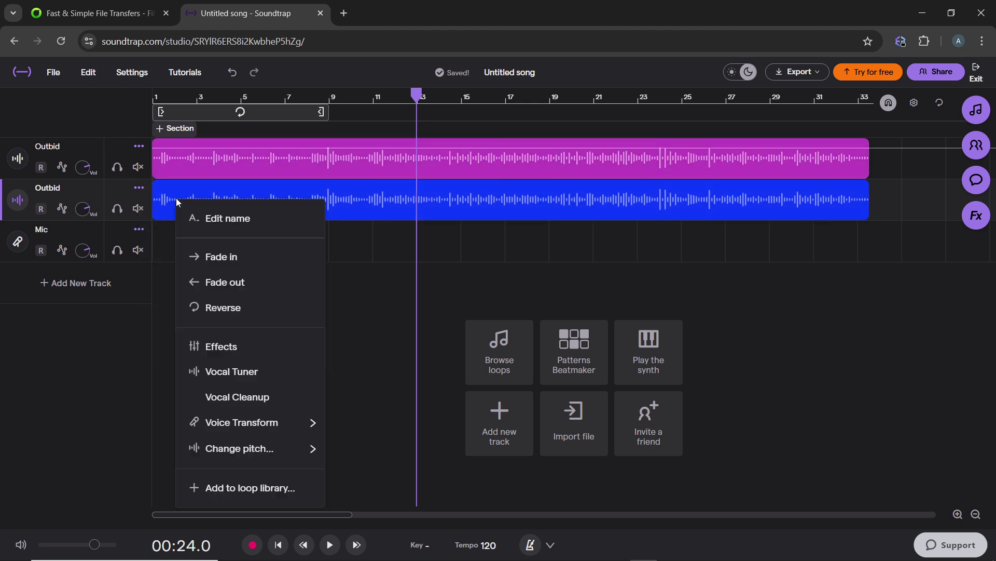
click(238, 346)
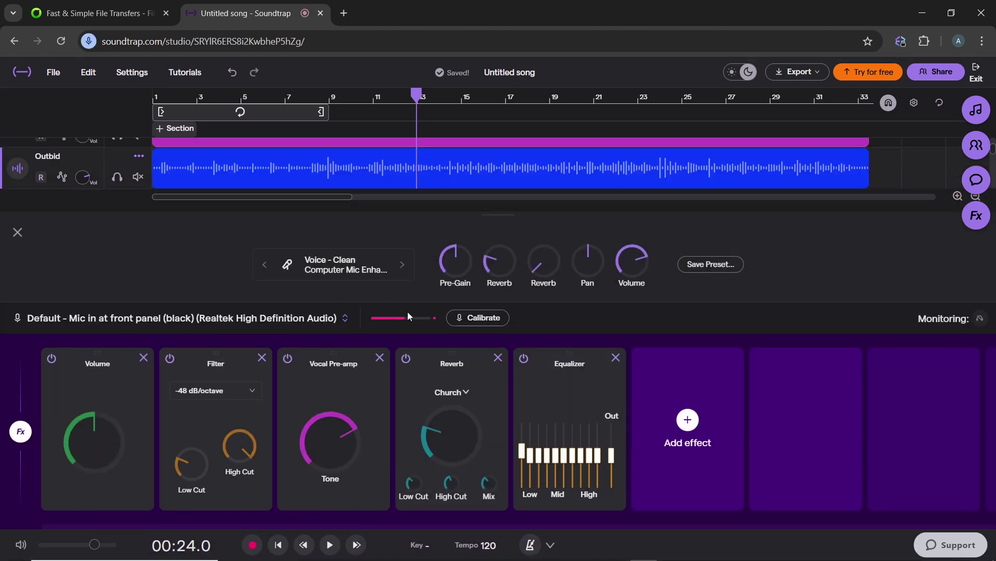
click(689, 419)
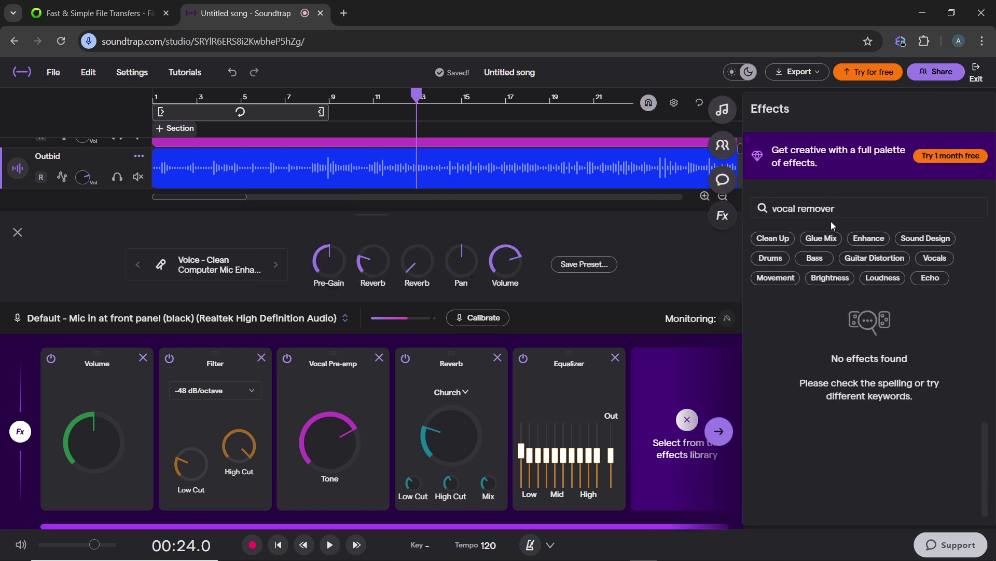
Replace the 'vocal remover' search with 'invert polarity' in the effects library.
click(836, 210)
key(BackSpace)
key(BackSpace)
key(BackSpace)
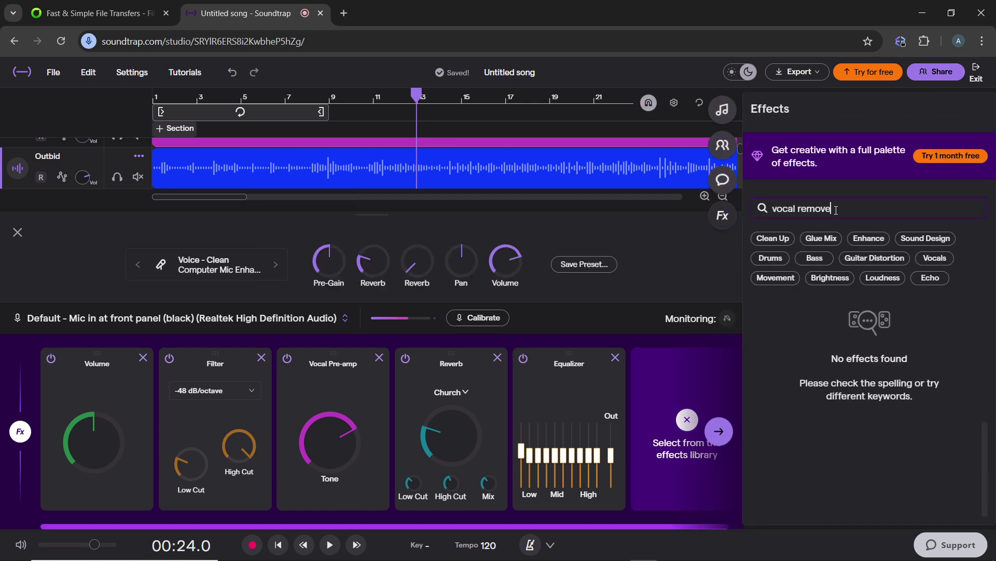
key(BackSpace)
key(BackSpace)
key(BackSpace)
key(BackSpace)
key(BackSpace)
key(BackSpace)
key(BackSpace)
key(BackSpace)
key(BackSpace)
key(BackSpace)
text(in)
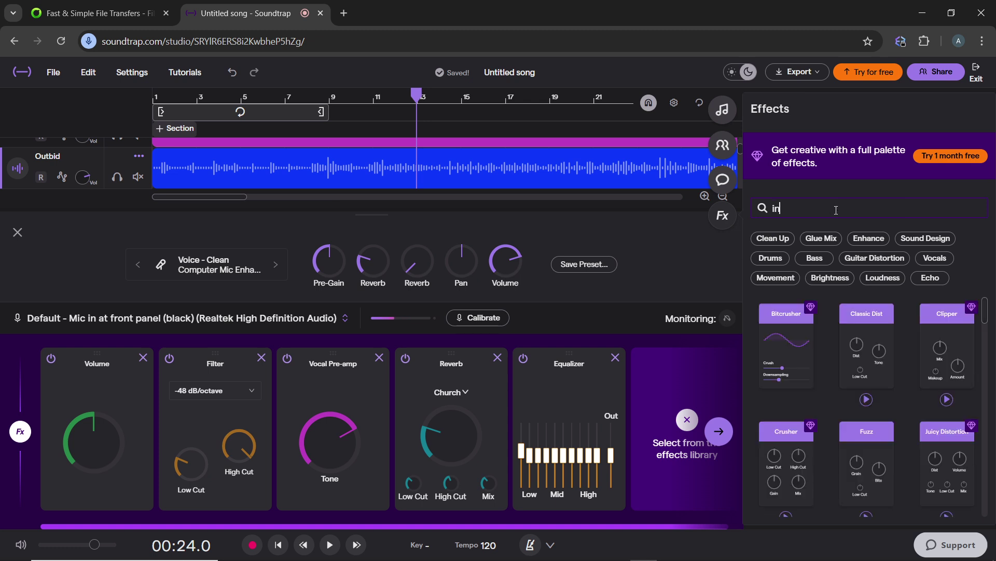
text(vert)
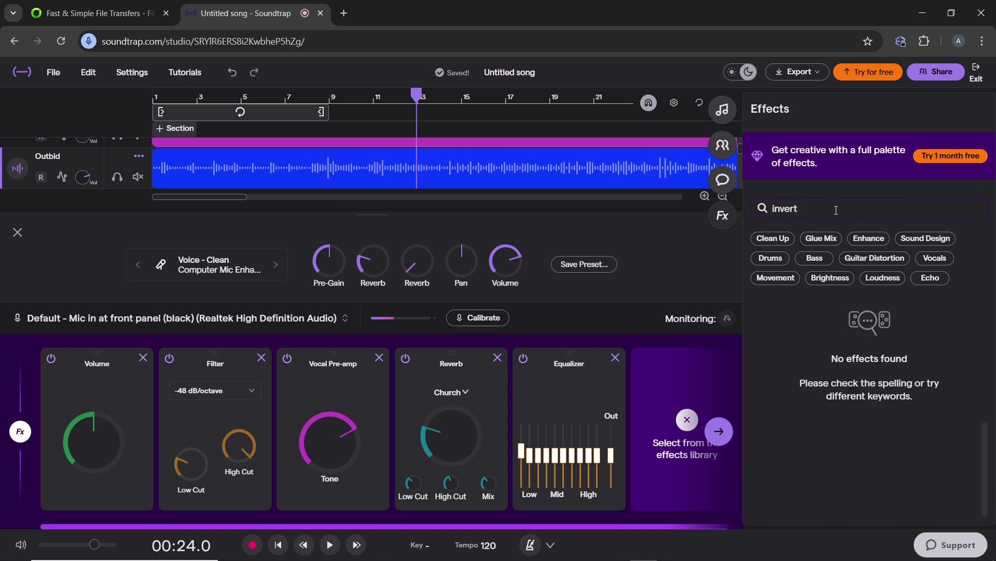
text( polarity)
key(BackSpace)
key(BackSpace)
key(BackSpace)
key(BackSpace)
key(BackSpace)
key(BackSpace)
key(BackSpace)
key(BackSpace)
key(BackSpace)
key(BackSpace)
key(BackSpace)
key(BackSpace)
key(BackSpace)
key(BackSpace)
key(BackSpace)
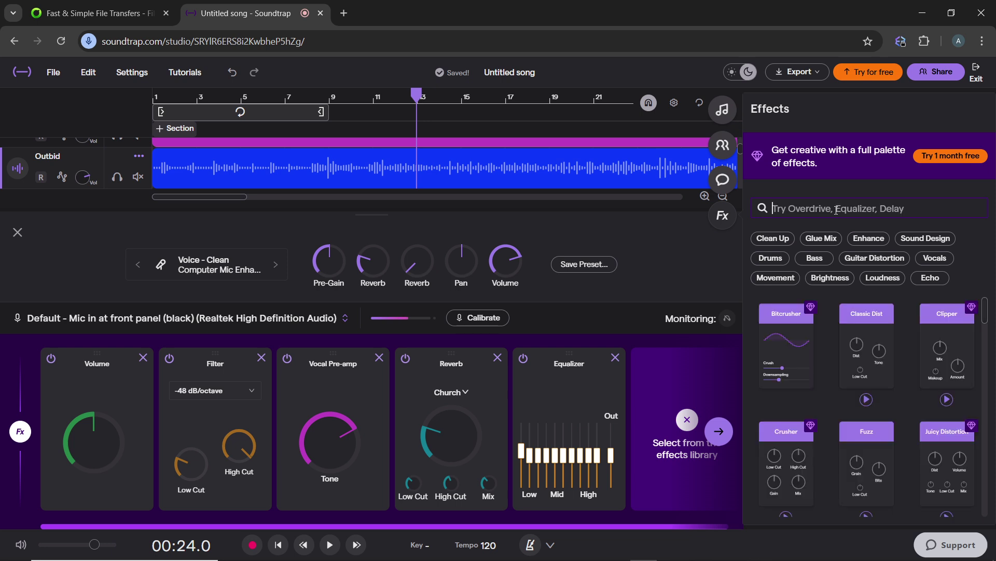
Search the library for 'phase', then close the effects panels and undo the duplication.
text(phase)
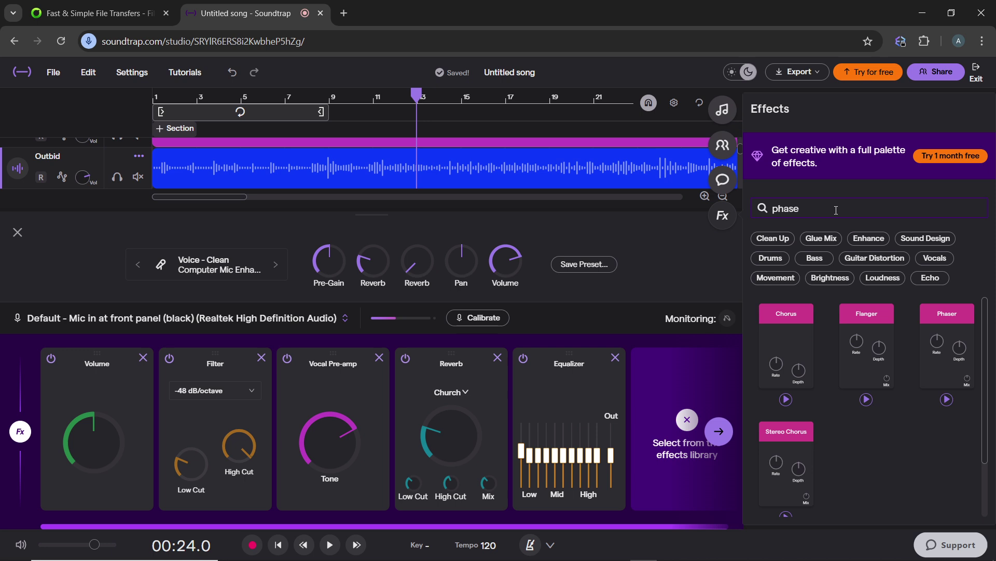
text( in)
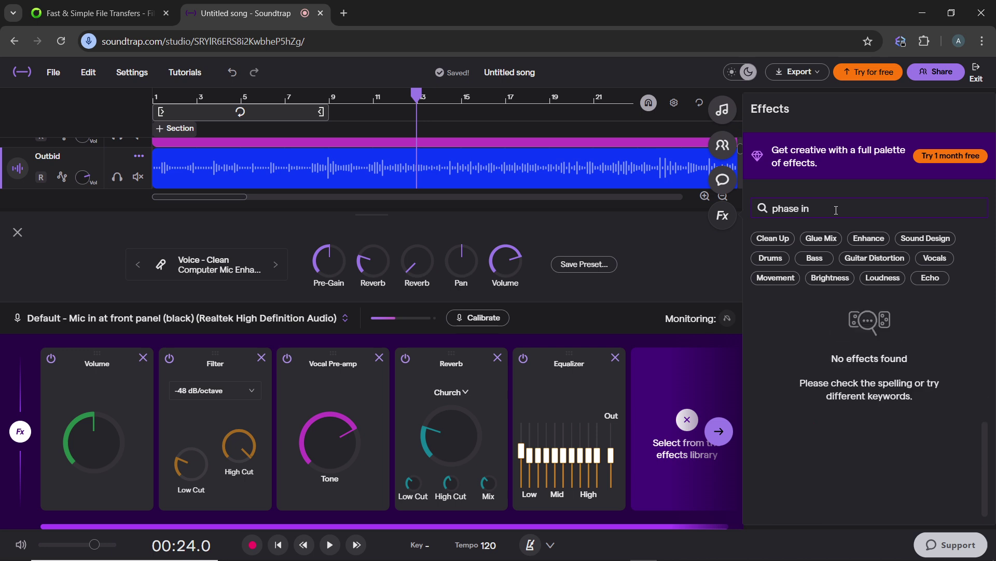
key(BackSpace)
key(BackSpace)
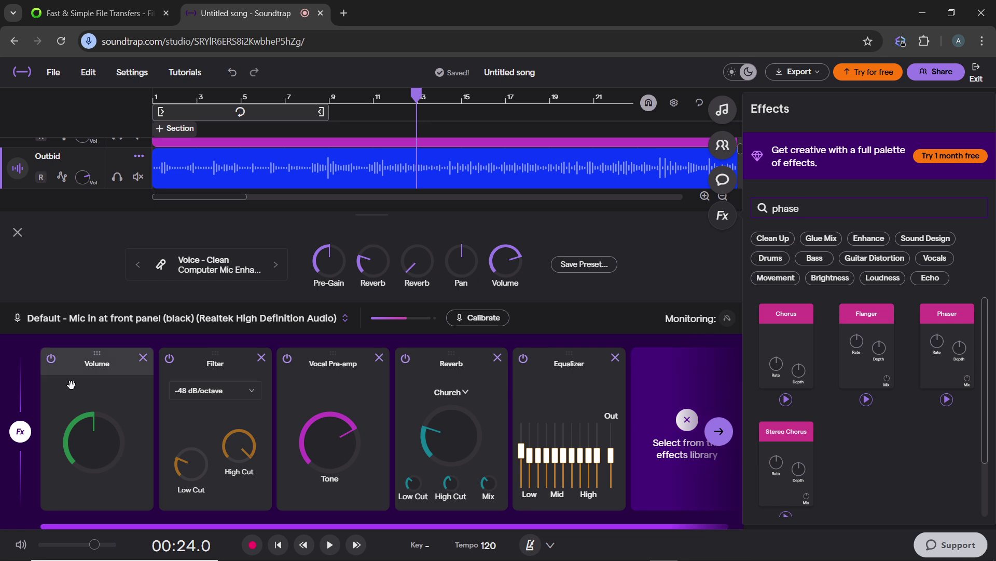
click(17, 233)
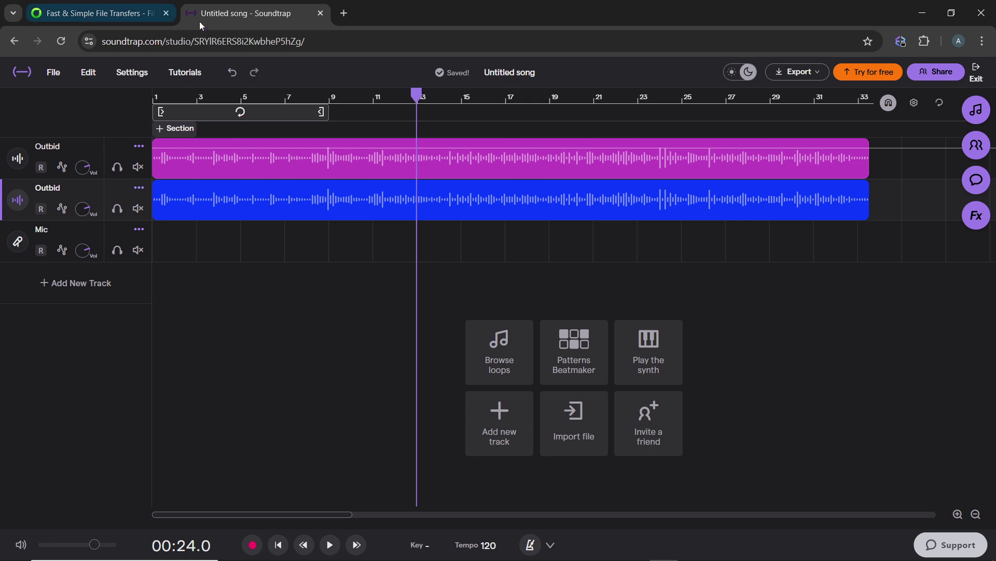
click(233, 72)
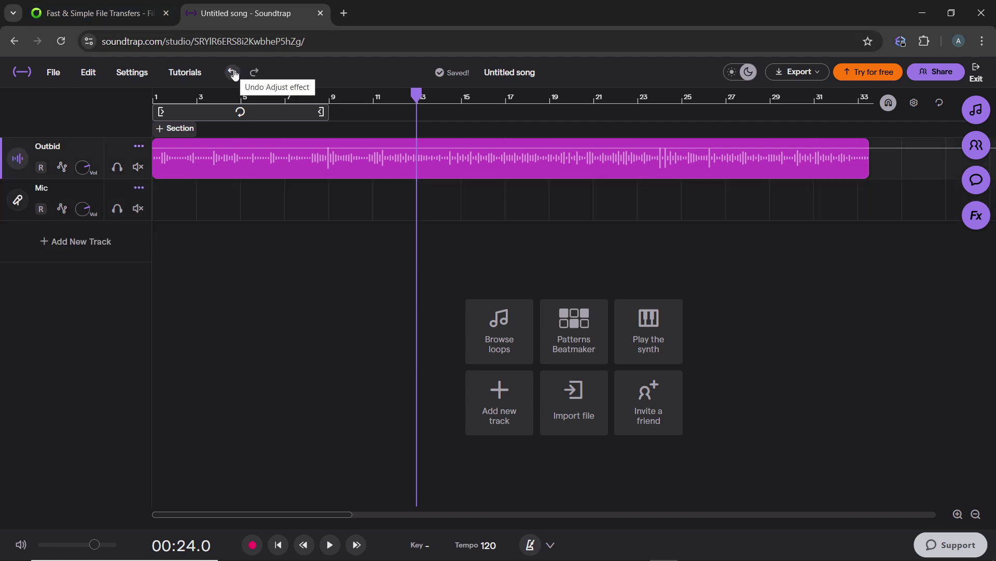